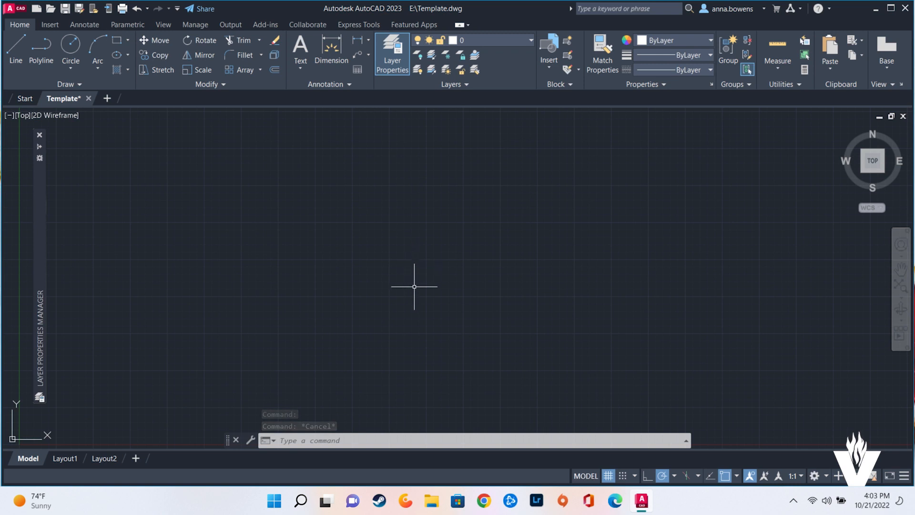
click(430, 442)
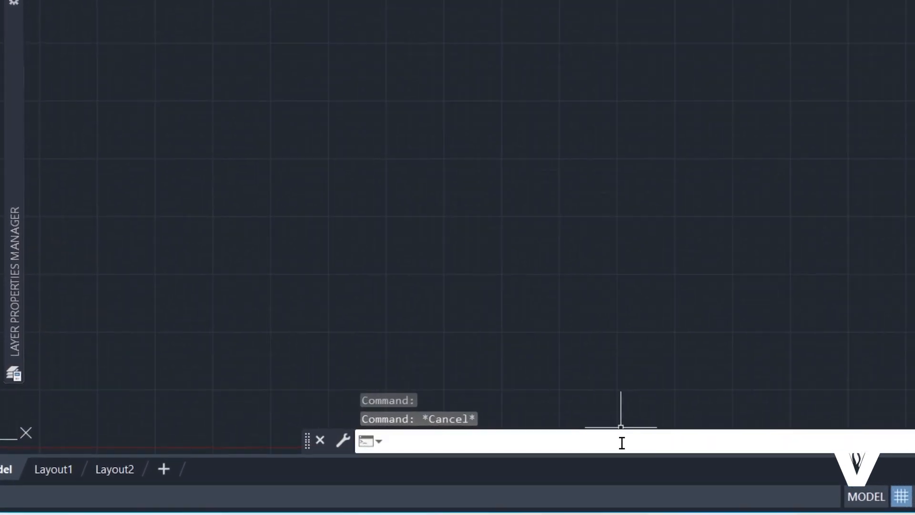
text(u)
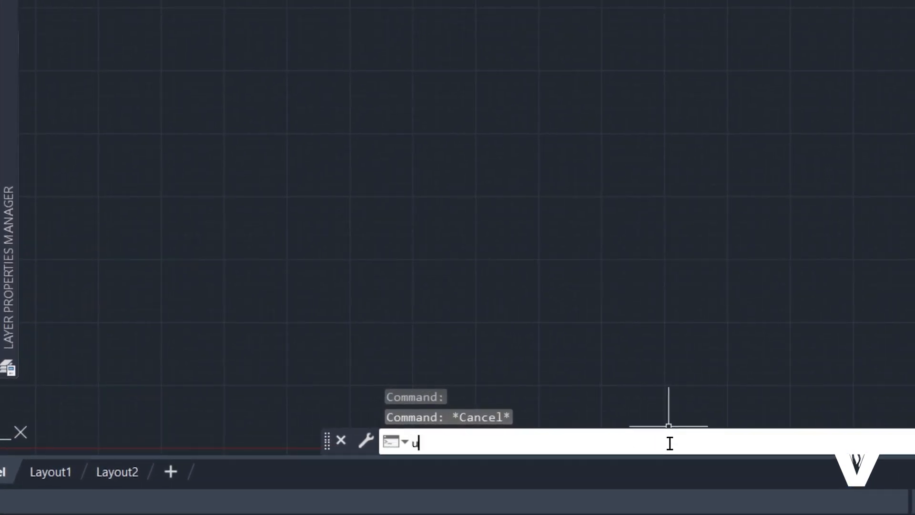
text(nits)
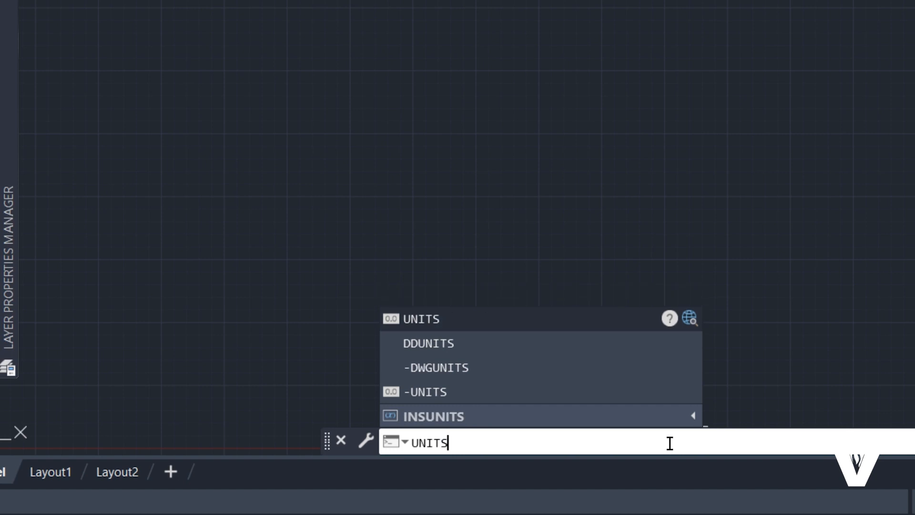
key(Return)
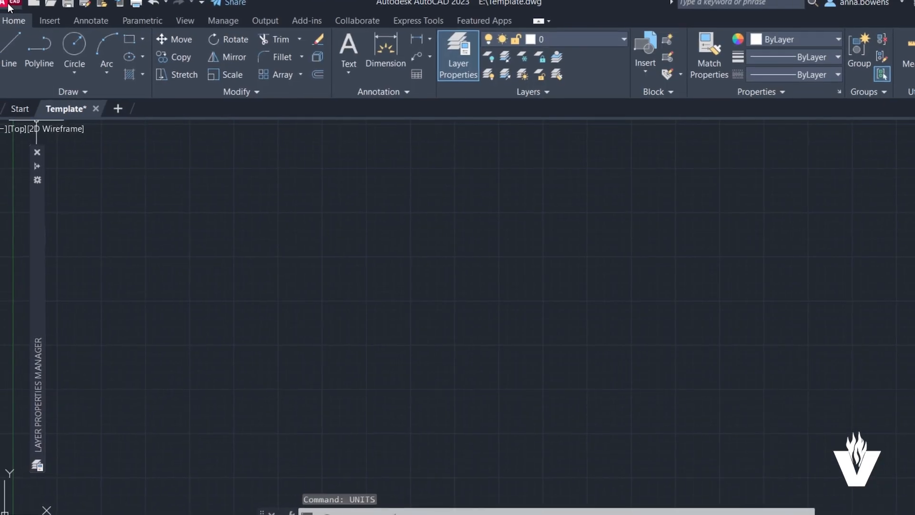
Step: Set the drawing units' length type to Architectural
click(20, 7)
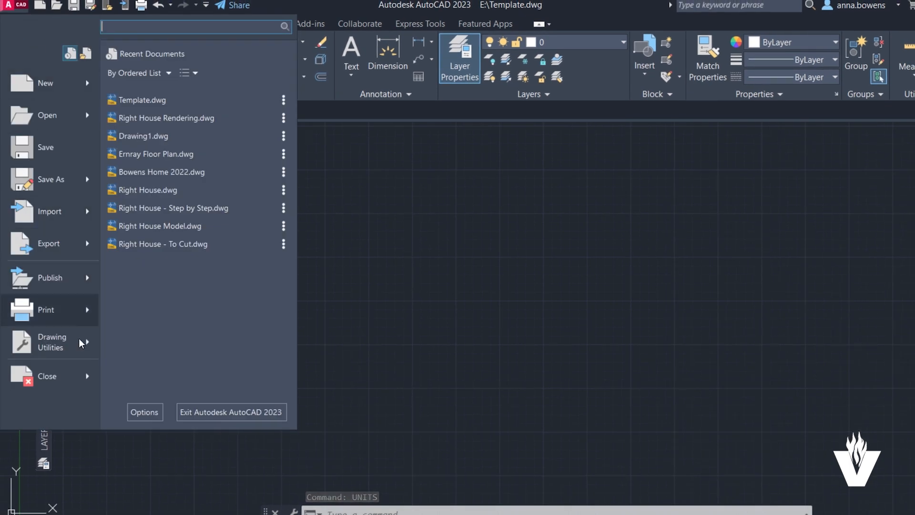
mouse_move(83, 351)
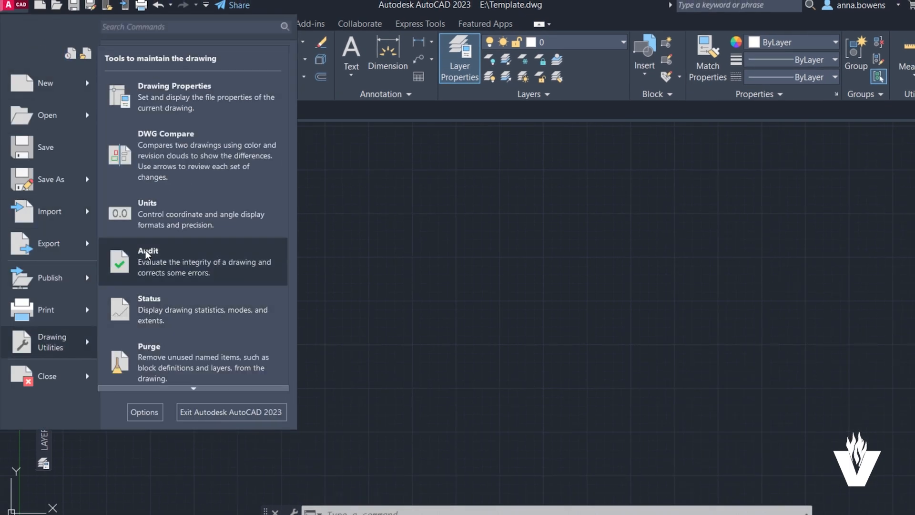
click(124, 214)
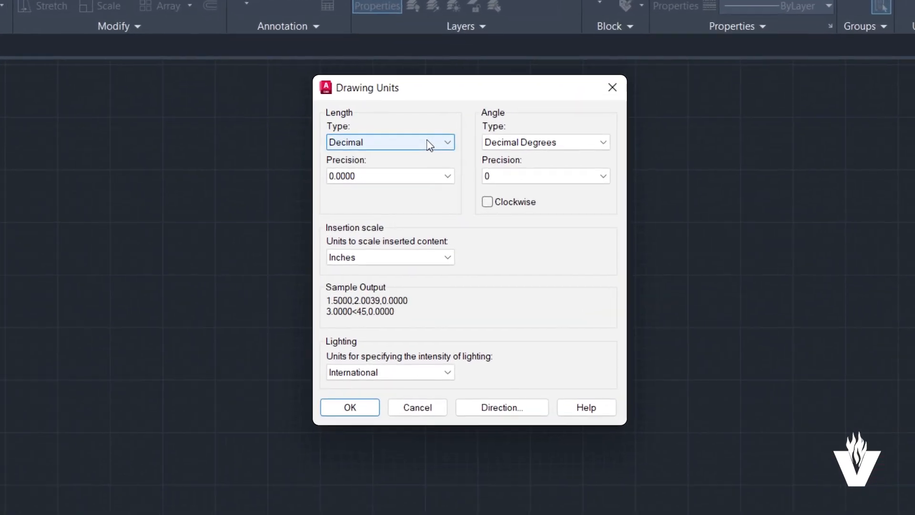
click(426, 150)
click(395, 148)
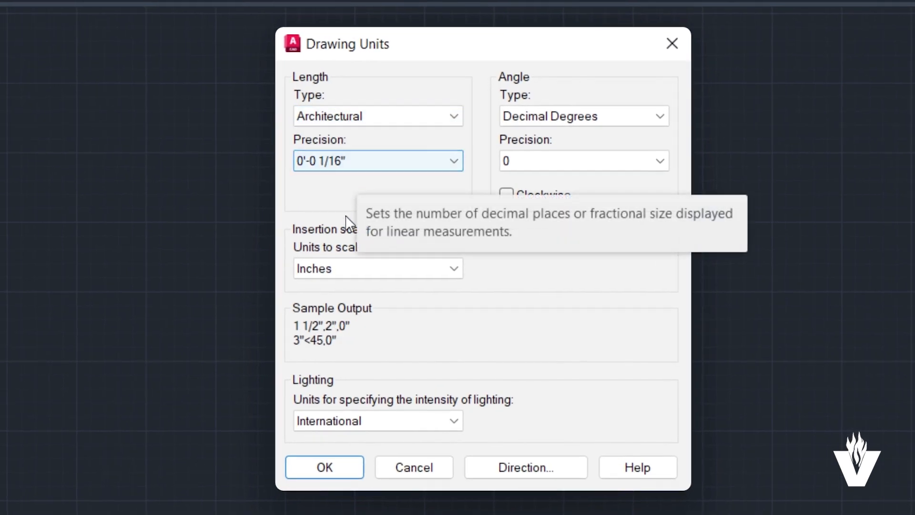
click(342, 468)
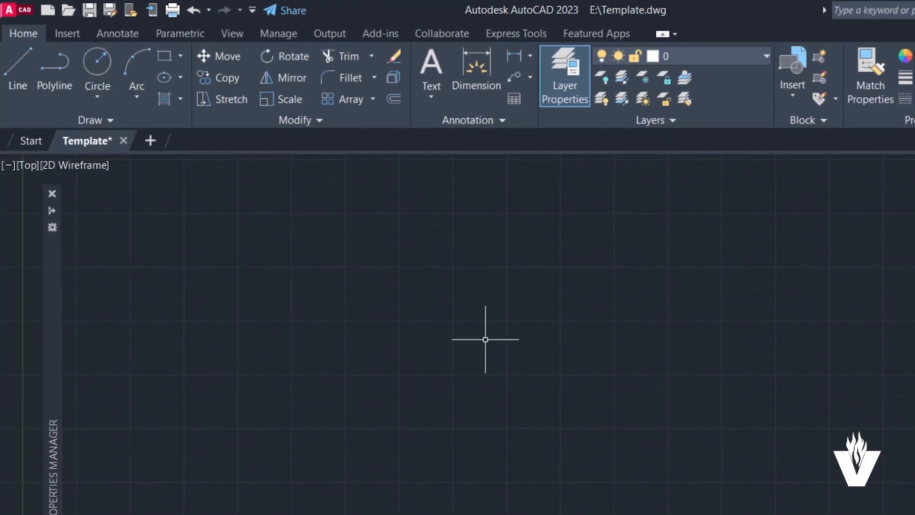
Step: Create a new text style named romand.shx
click(141, 38)
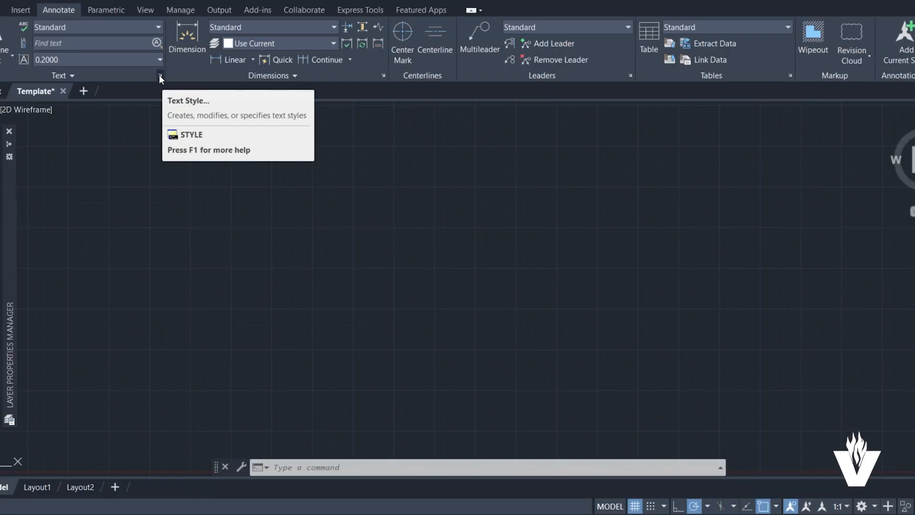
click(159, 76)
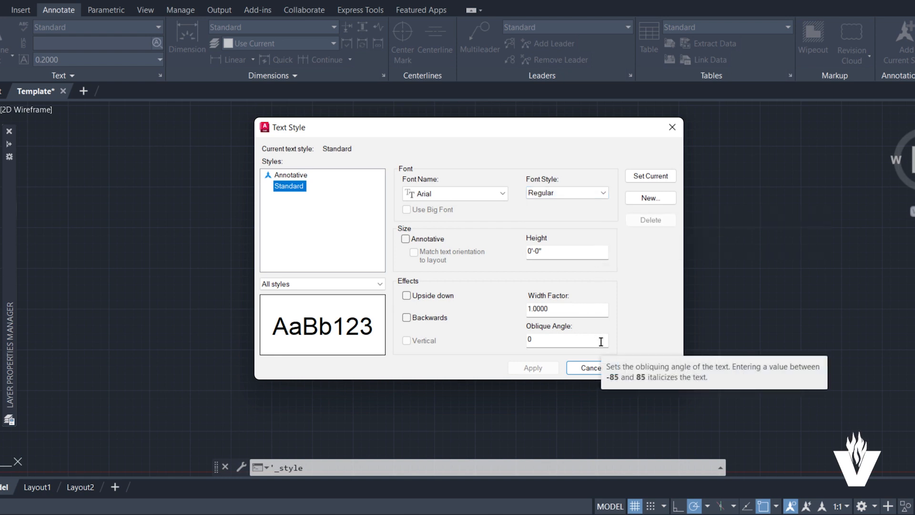
click(646, 203)
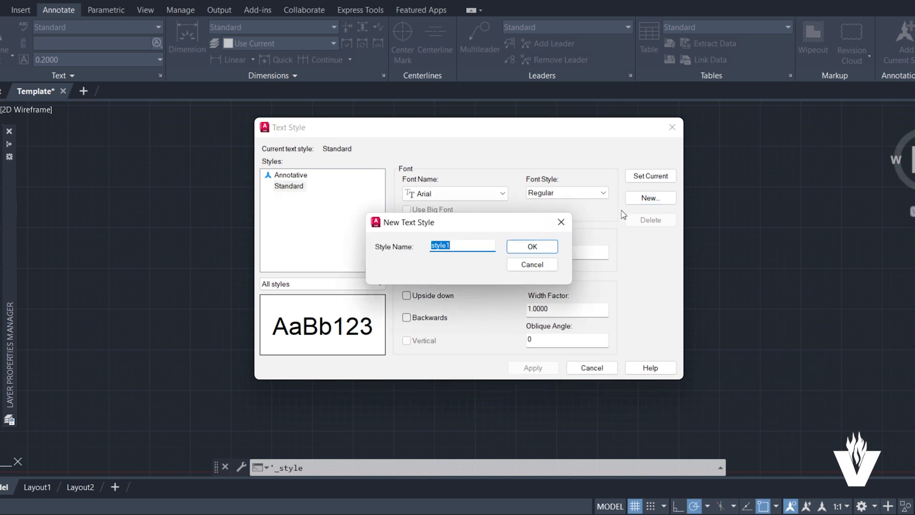
text(romand.s)
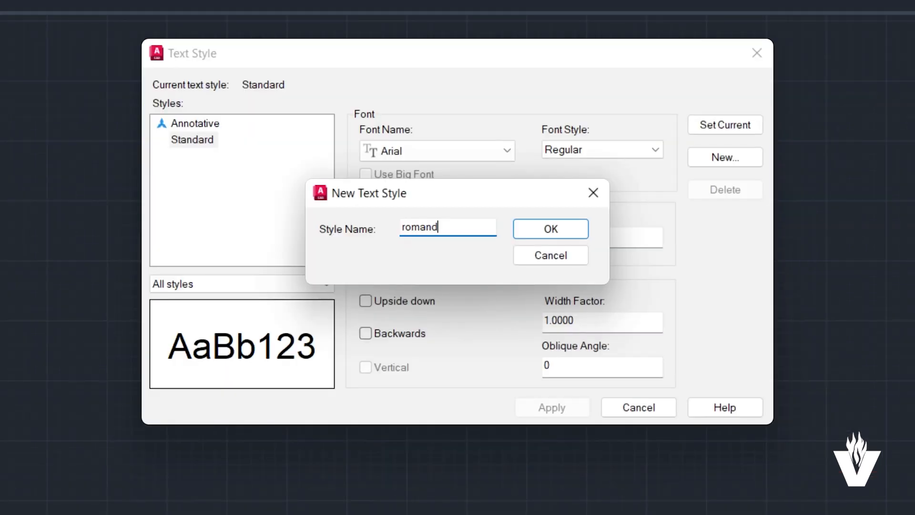
text(hx)
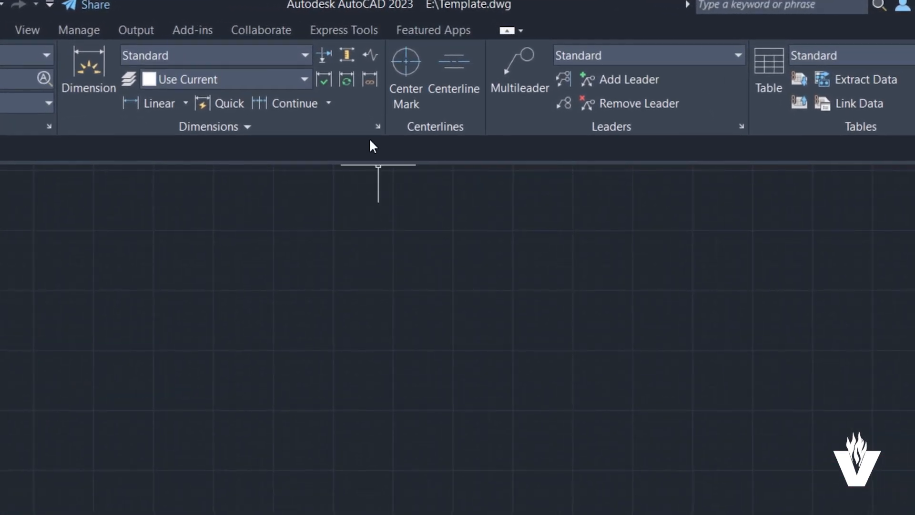
Step: Create a new dimension style named Template that starts with the Annotative style, and continue to its settings
click(376, 129)
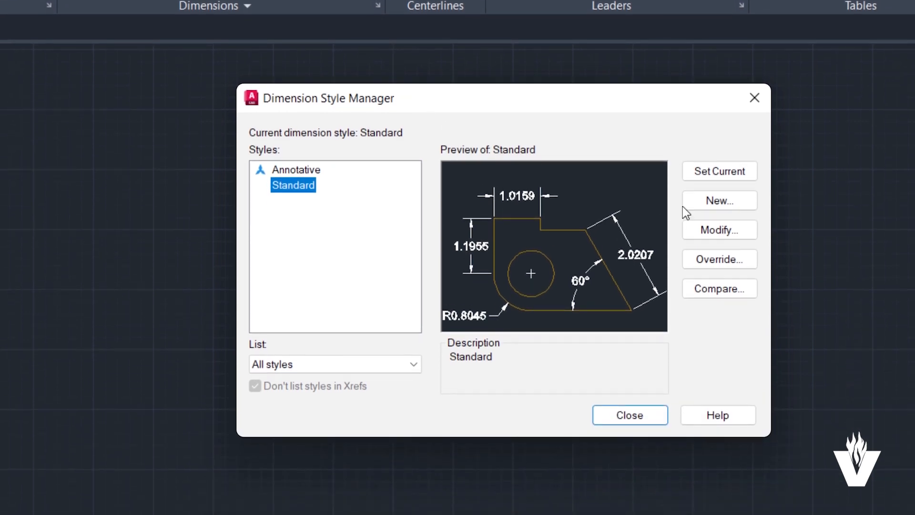
click(731, 200)
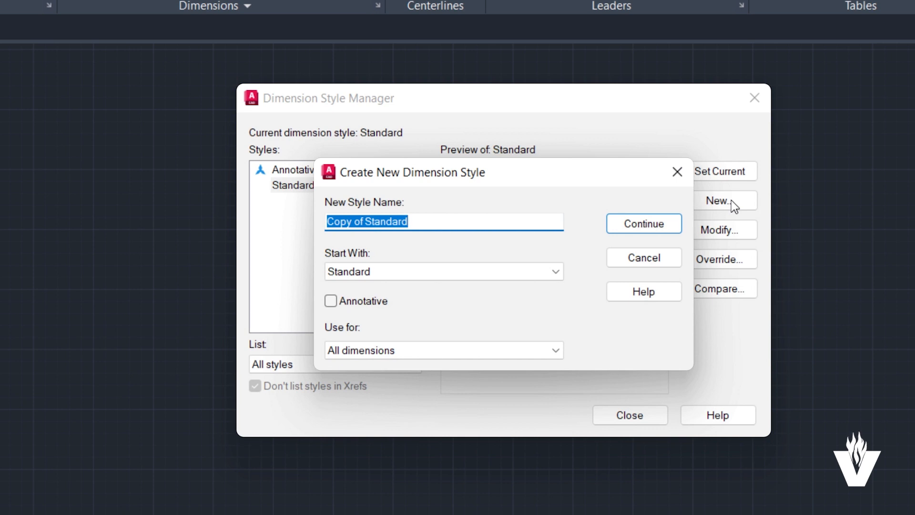
text(Template)
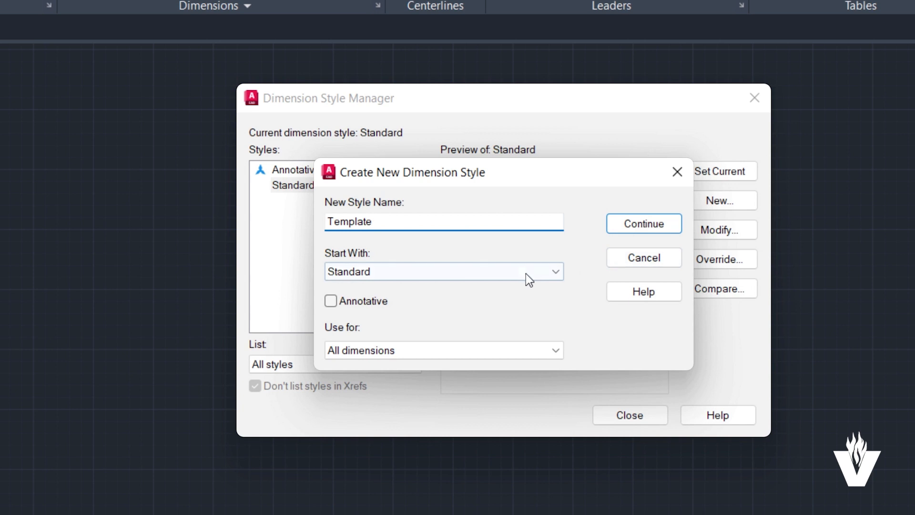
click(514, 272)
click(486, 287)
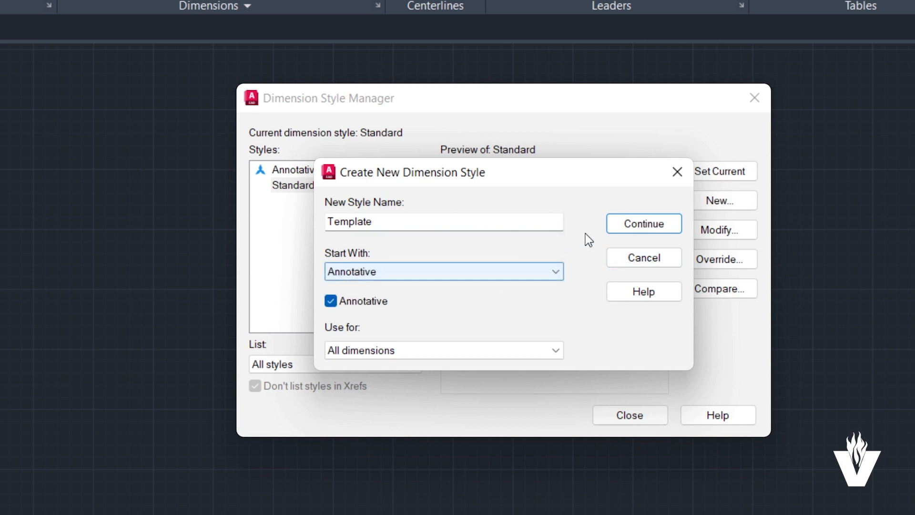
click(650, 223)
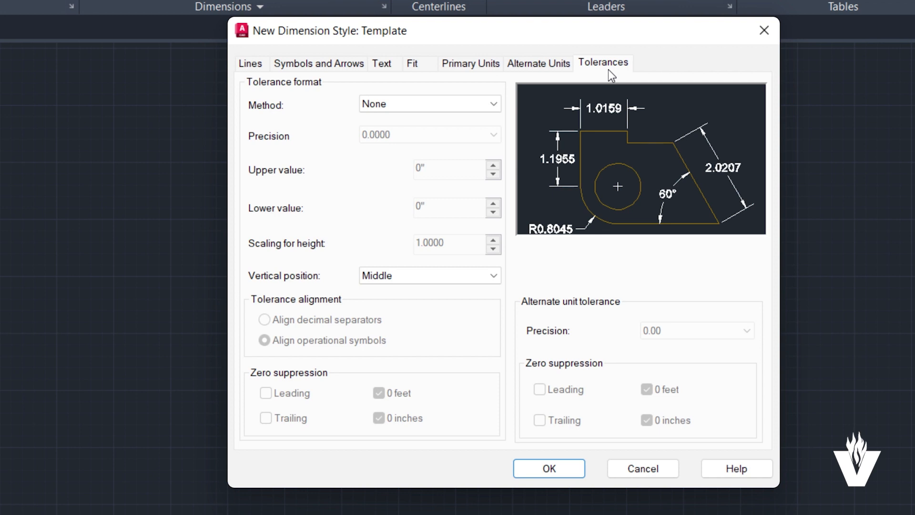
Step: Set the color, linetype and lineweight of the dimension style's dimension lines and extension lines to ByLayer
click(252, 66)
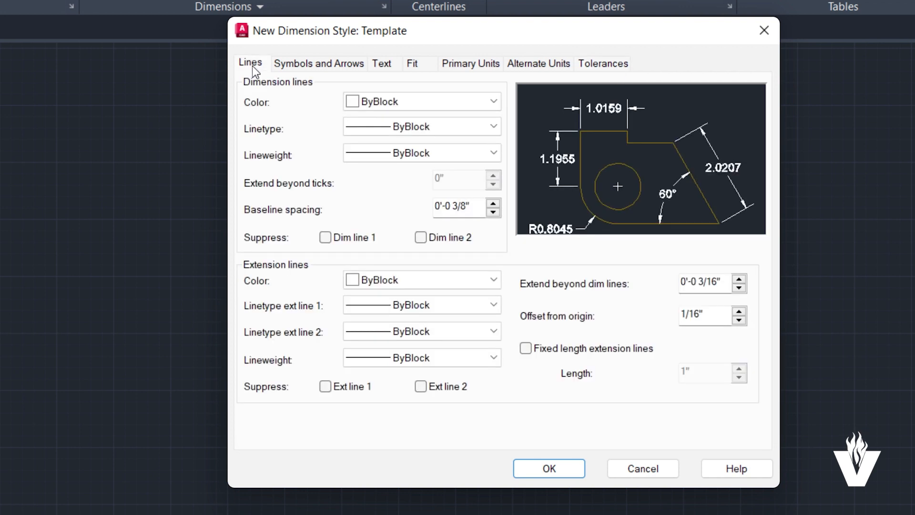
click(422, 103)
click(418, 122)
click(423, 127)
click(427, 144)
click(434, 153)
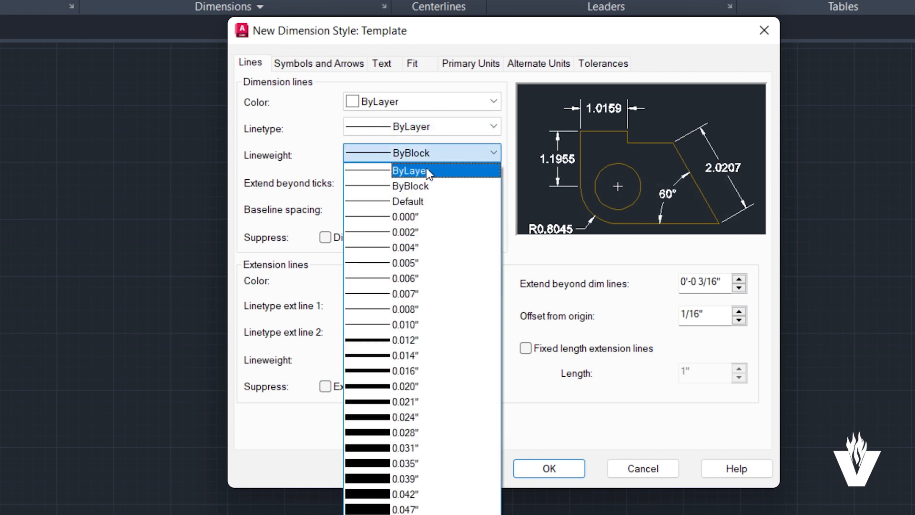
click(426, 168)
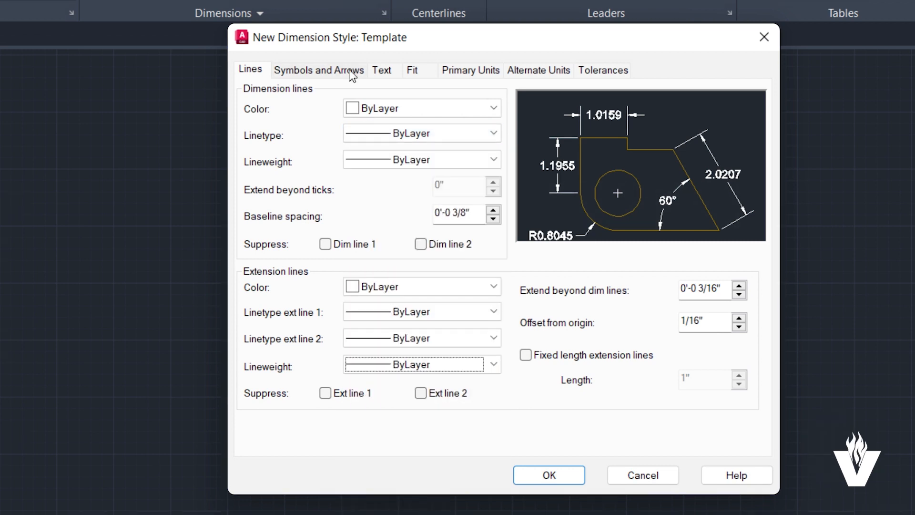
Step: Change the dimension style's first and second arrowheads to Oblique
click(347, 65)
click(352, 72)
click(362, 124)
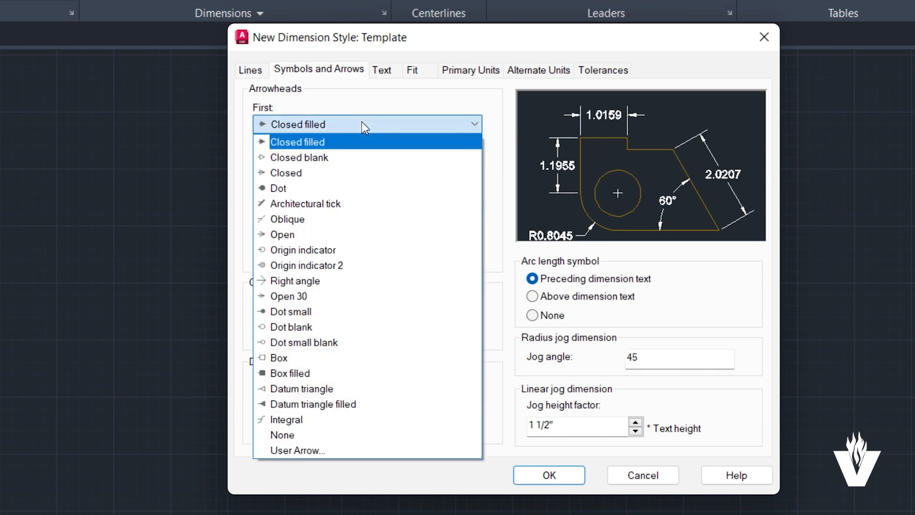
click(356, 220)
Step: Set the dimension style's arrow size to 1/8"
click(289, 252)
key(BackSpace)
key(BackSpace)
key(BackSpace)
key(BackSpace)
text(1/)
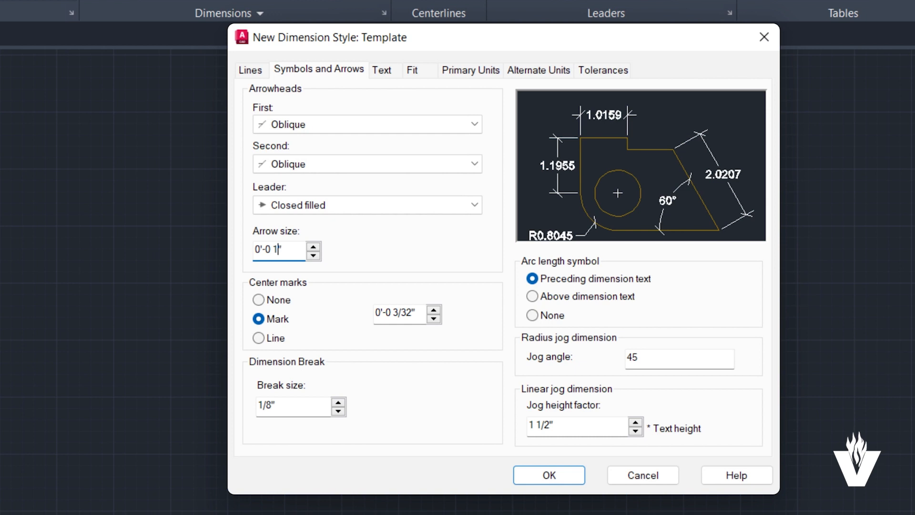
text(8)
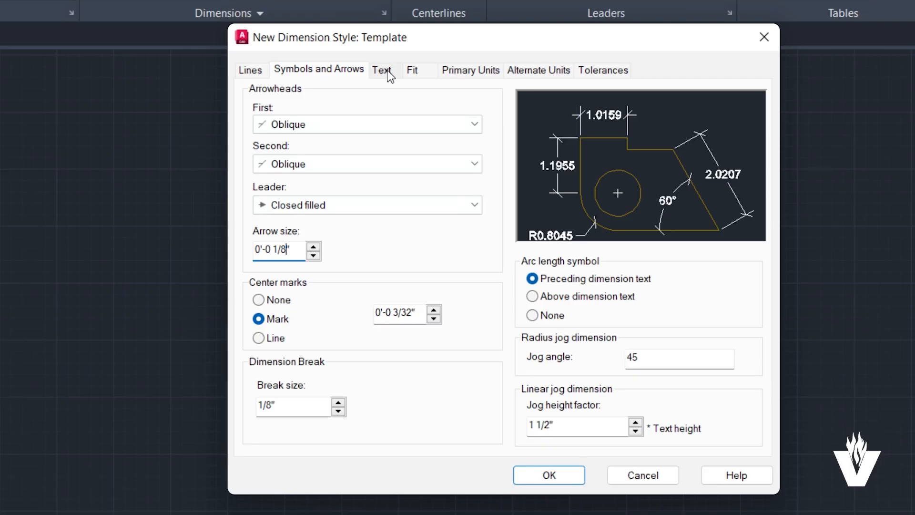
Step: Set the dimension text's style to romand.shx and its color to ByLayer
click(388, 71)
click(420, 115)
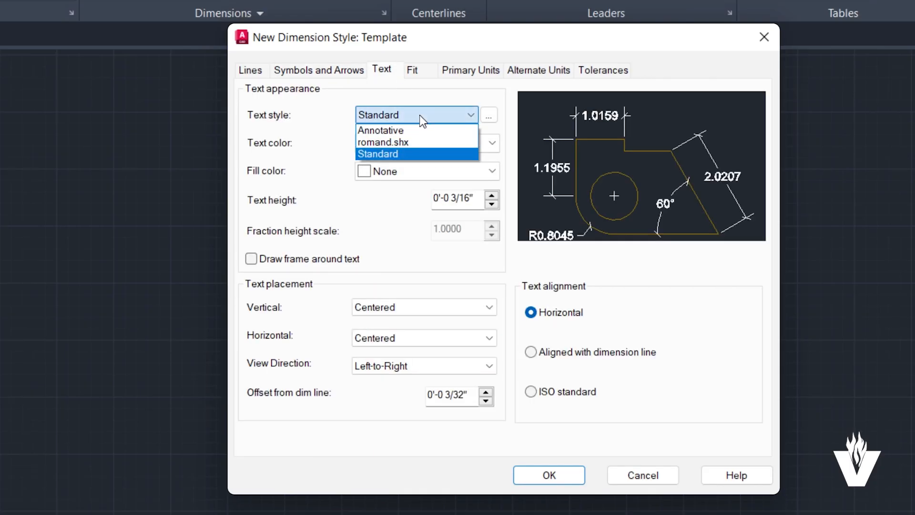
click(416, 143)
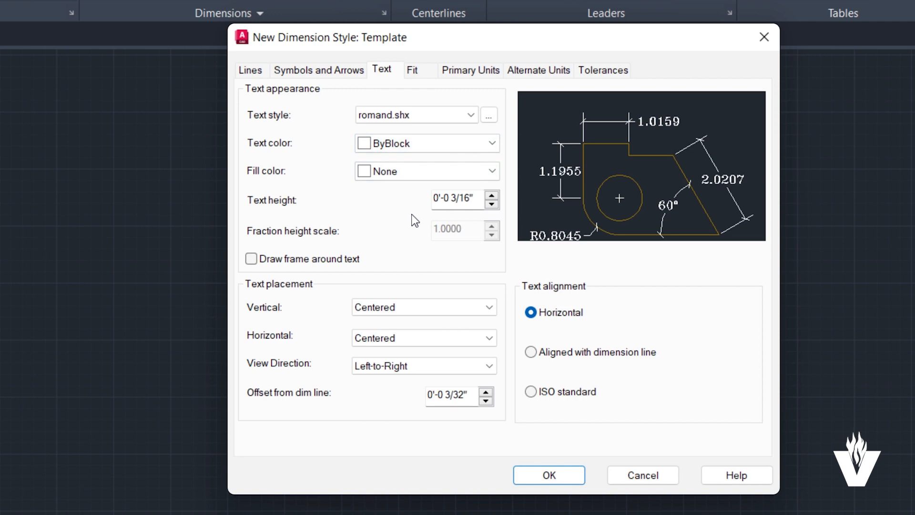
click(418, 142)
click(417, 159)
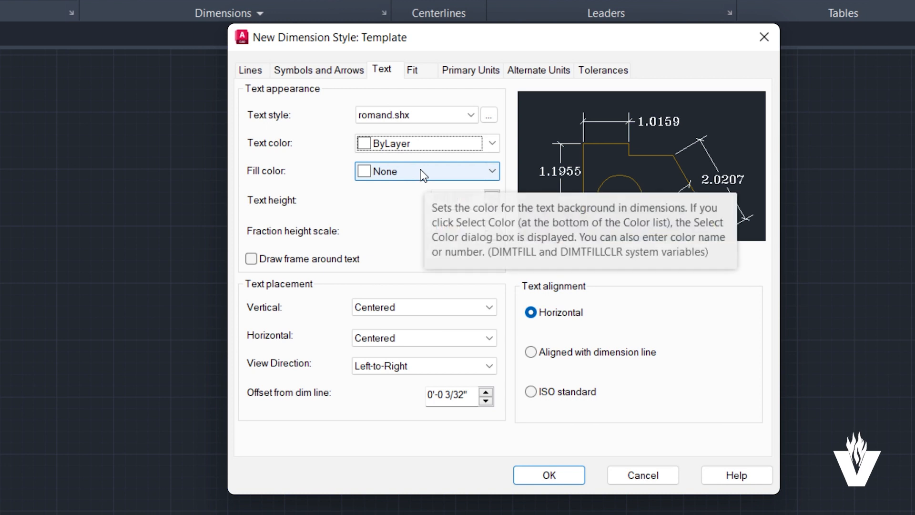
Step: Set the dimension text height to 1/8"
click(472, 204)
key(BackSpace)
key(BackSpace)
key(BackSpace)
key(BackSpace)
text(1/8)
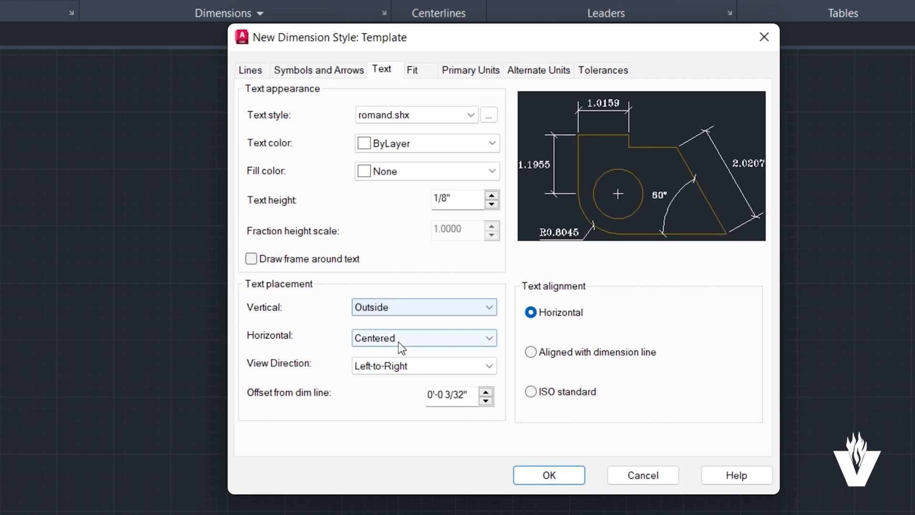
Step: Set the dimension text's vertical placement to Above and its offset from the dimension line to 1/16"
click(401, 311)
click(382, 336)
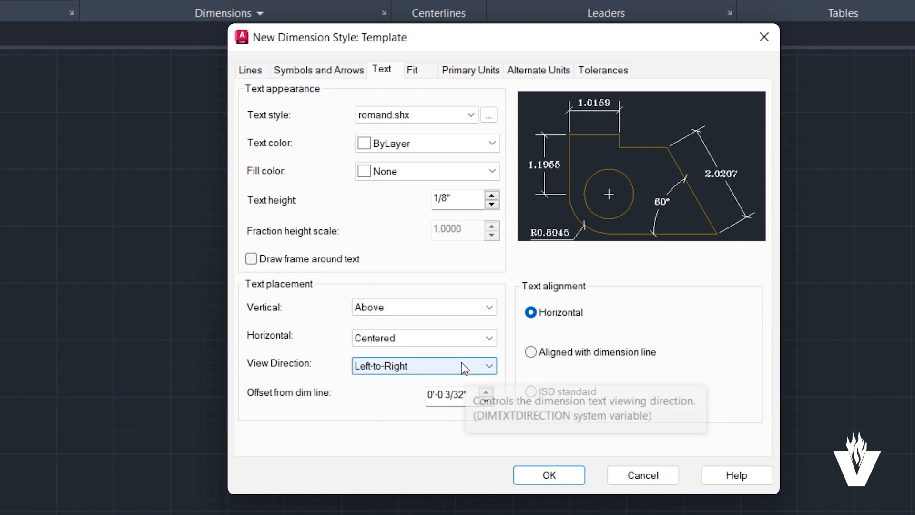
click(460, 394)
key(BackSpace)
key(BackSpace)
key(BackSpace)
key(BackSpace)
key(BackSpace)
text(1/16)
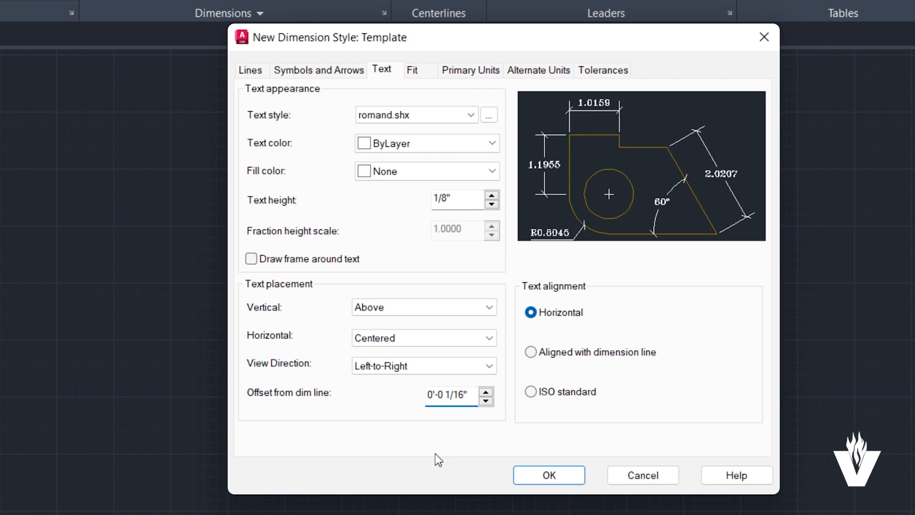
Step: Align dimension text with the dimension line, and place text outside its default position over the dimension line without a leader
click(530, 352)
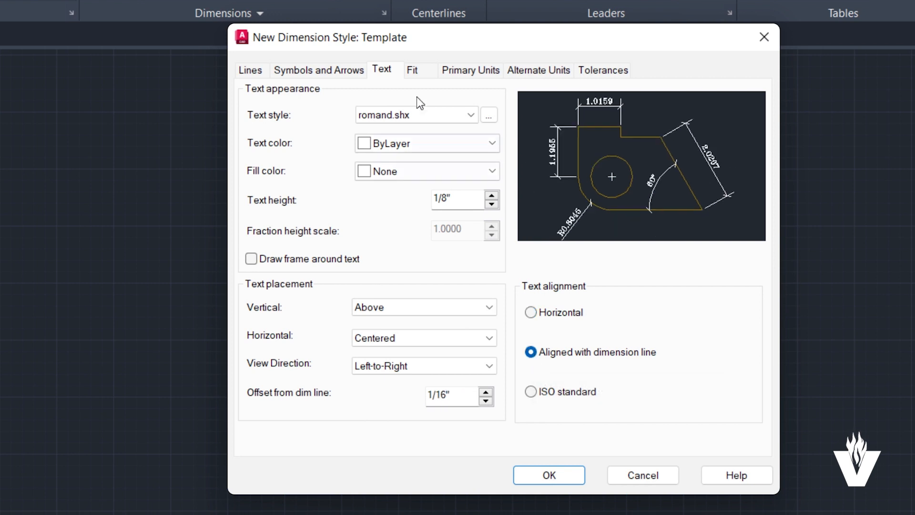
click(412, 71)
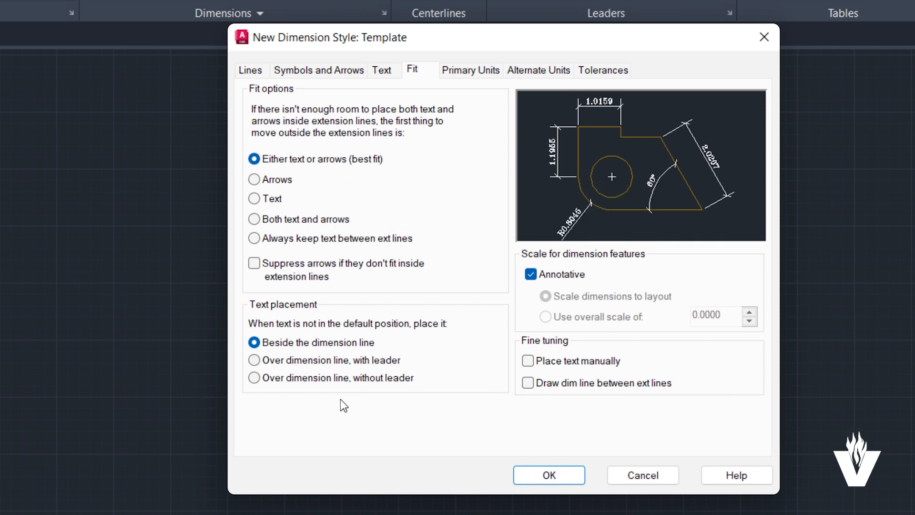
click(254, 377)
Step: Set the unit format of the dimension style's primary linear dimensions to Architectural
click(472, 67)
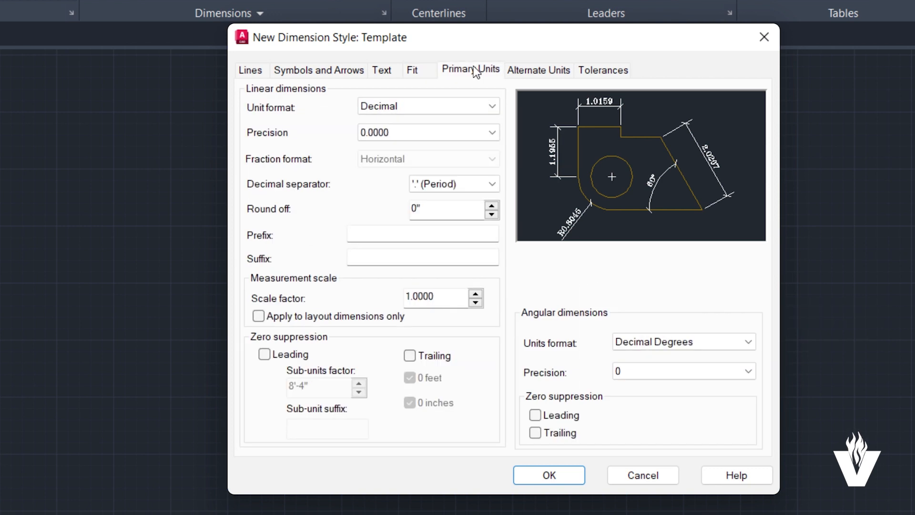
click(483, 103)
click(424, 152)
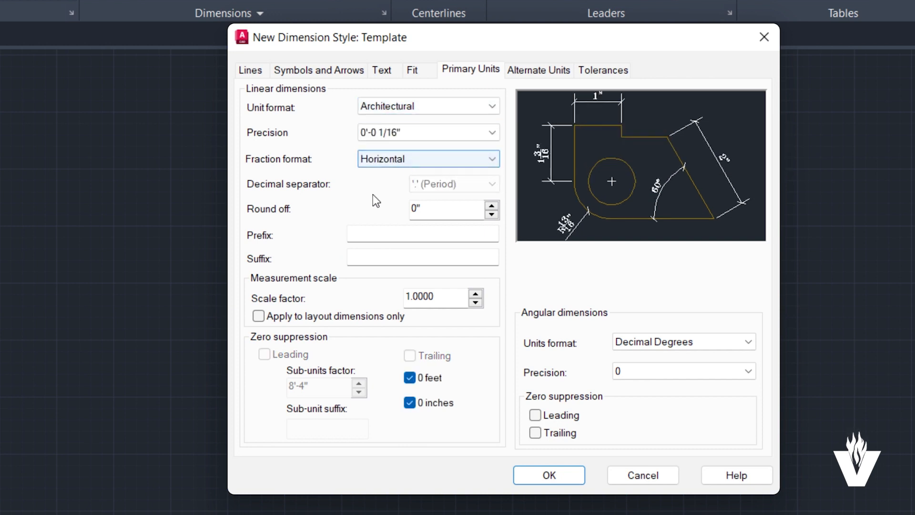
Step: Set the primary linear dimension precision to 0'-0 1/8" and save the Template dimension style
click(408, 132)
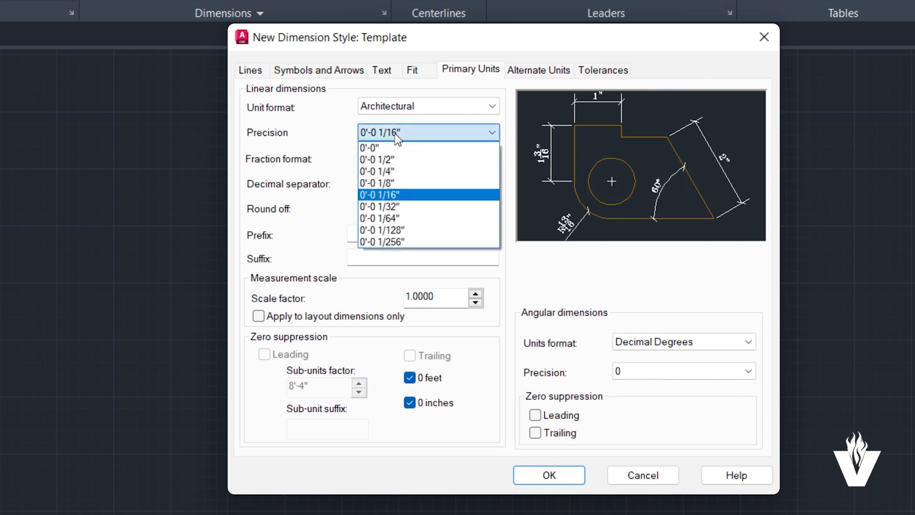
click(393, 182)
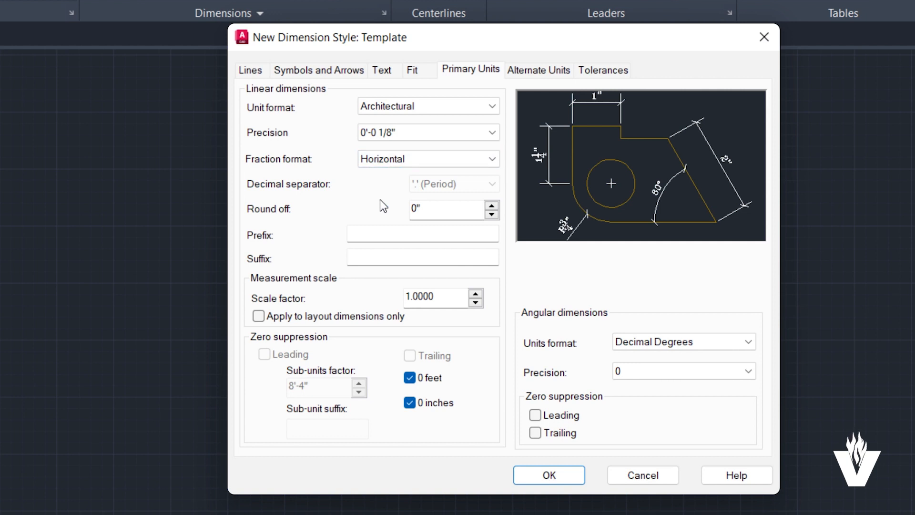
click(619, 69)
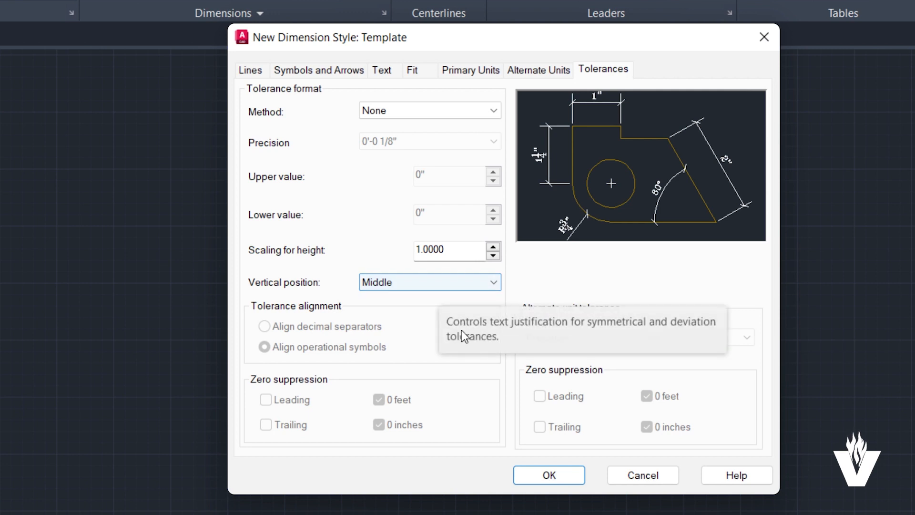
click(556, 479)
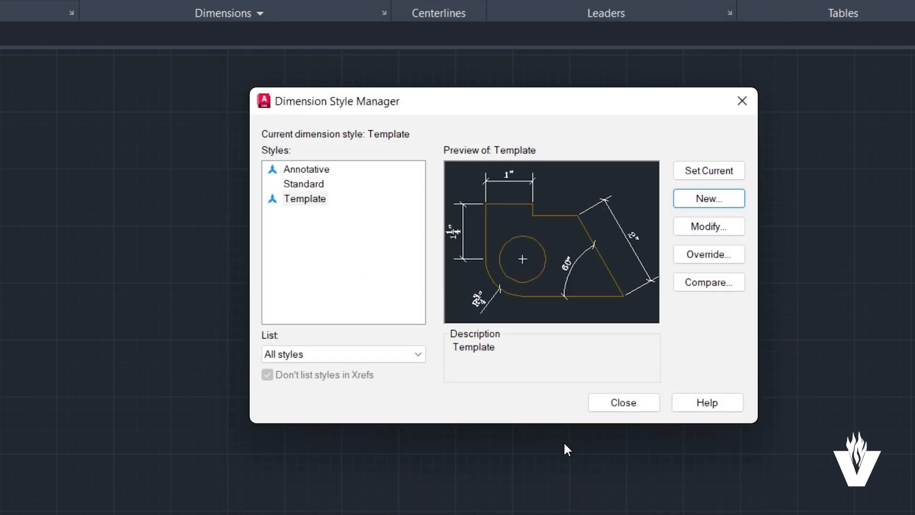
click(623, 403)
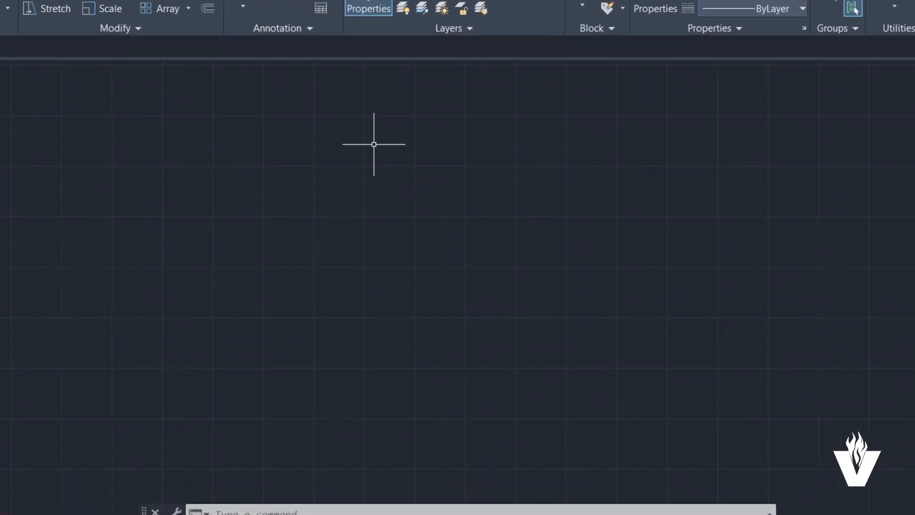
Step: Open the Layer Properties Manager and create layers named Exterior Walls, Interior Walls and Windows
text(laye)
text(r)
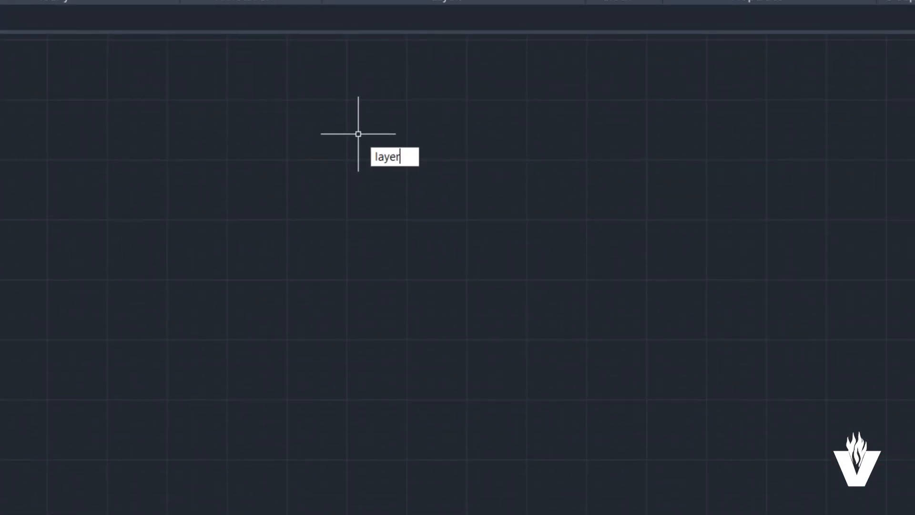
text(p)
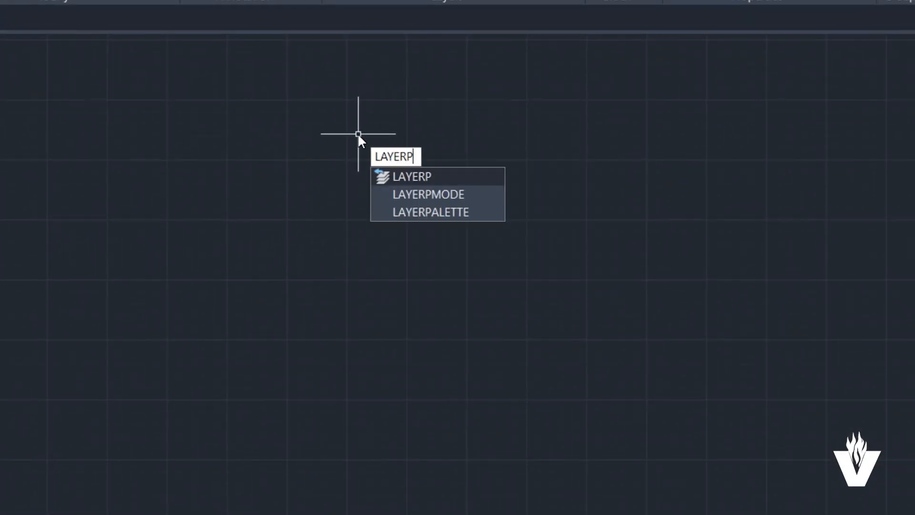
key(Return)
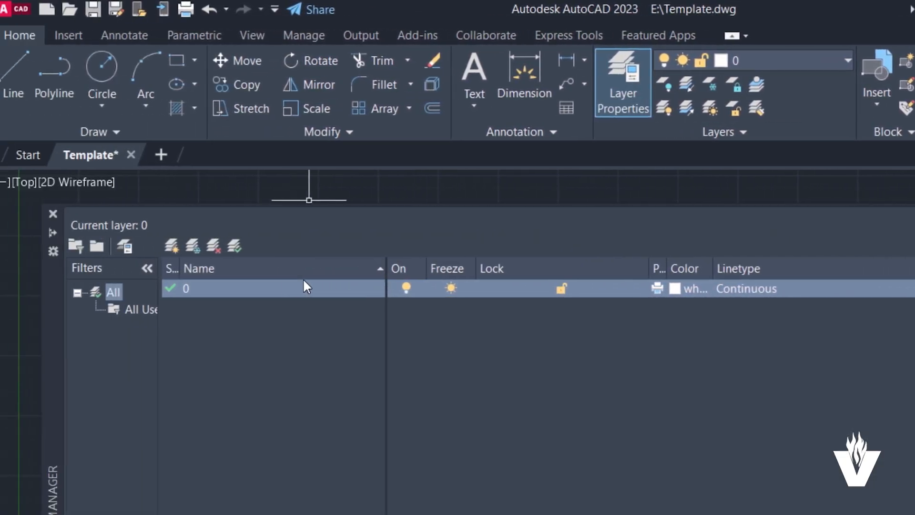
click(177, 251)
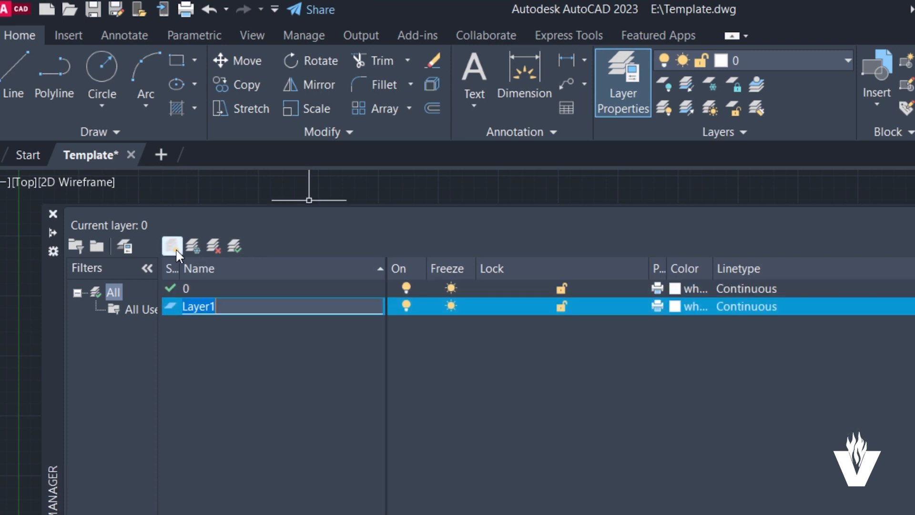
text(Exterio)
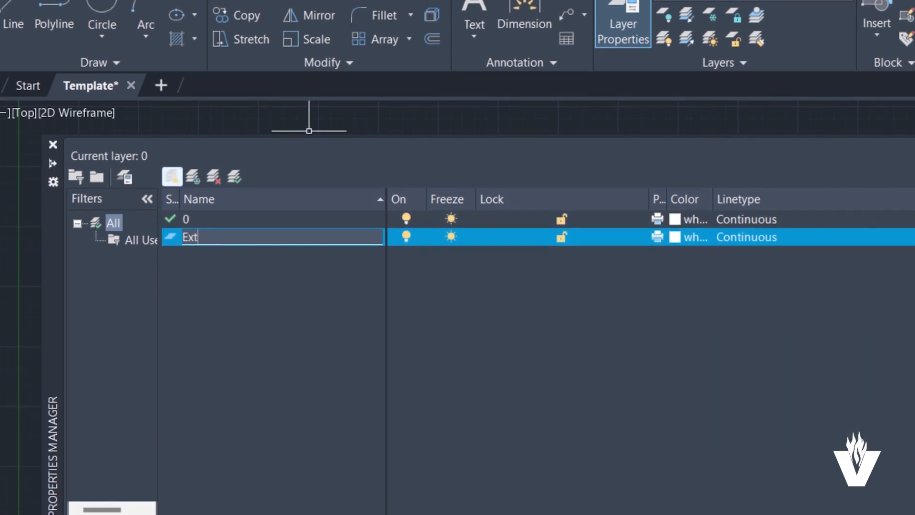
text(r Walls)
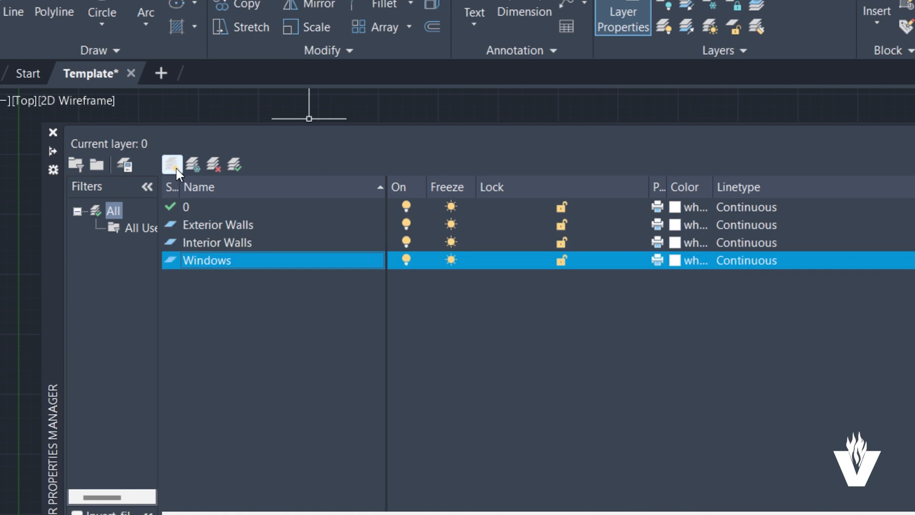
Step: Create four more layers named Doors, Fixed Features, Notes and Dimensions
click(177, 170)
key(Return)
click(172, 165)
text(Fixed Features)
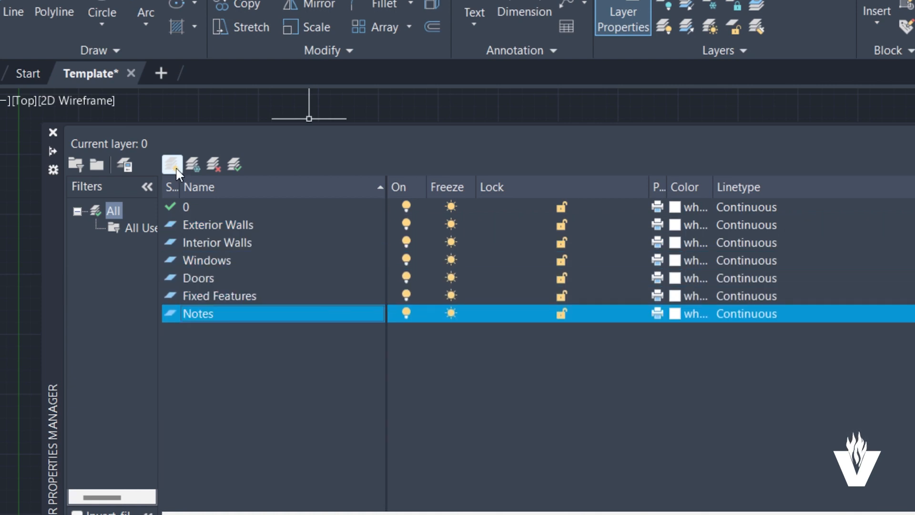
click(176, 169)
text(Dimensi)
key(Return)
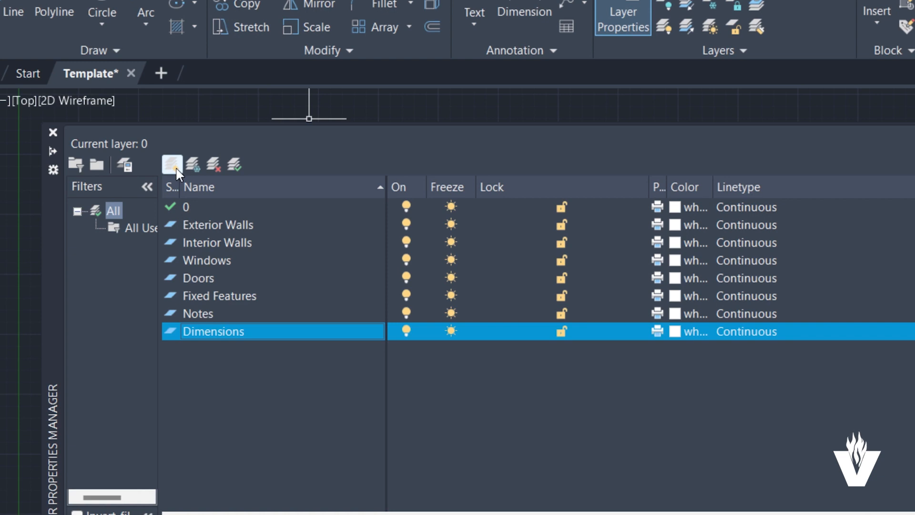
Step: Turn layer 0 off, and freeze the Interior Walls layer and give it index color 110
click(452, 243)
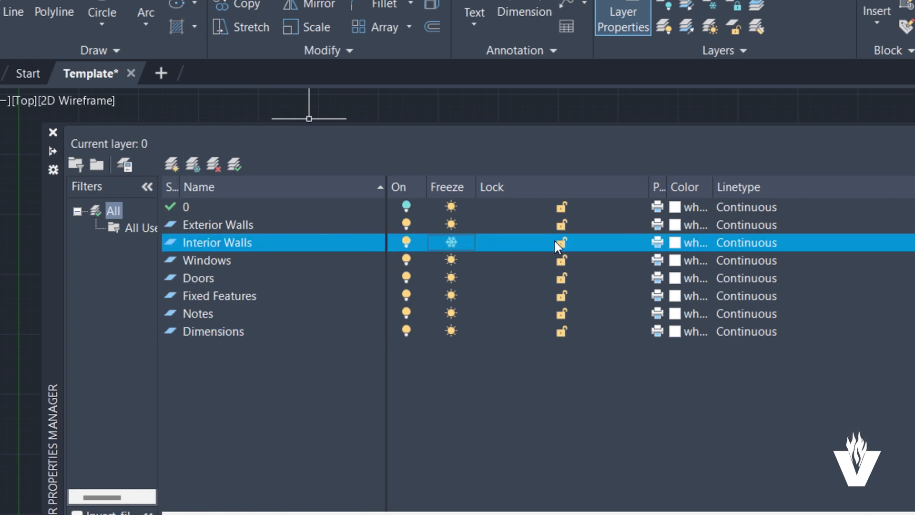
click(687, 243)
click(776, 229)
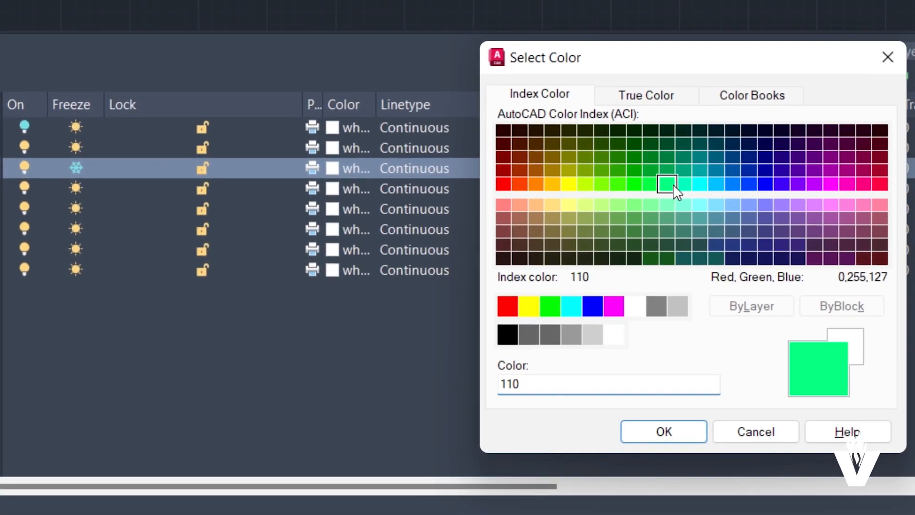
click(670, 432)
Step: Assign the Continuous linetype and a 0.004" lineweight to the Interior Walls layer
click(422, 170)
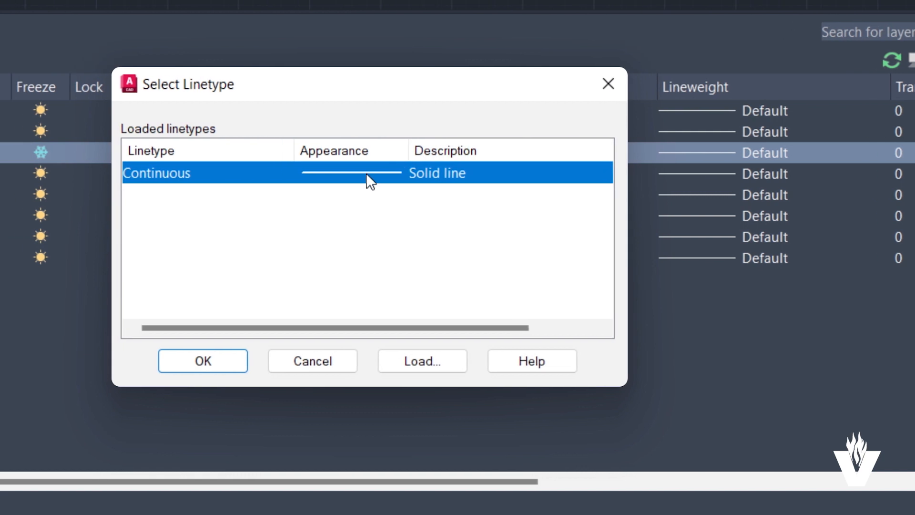
click(224, 360)
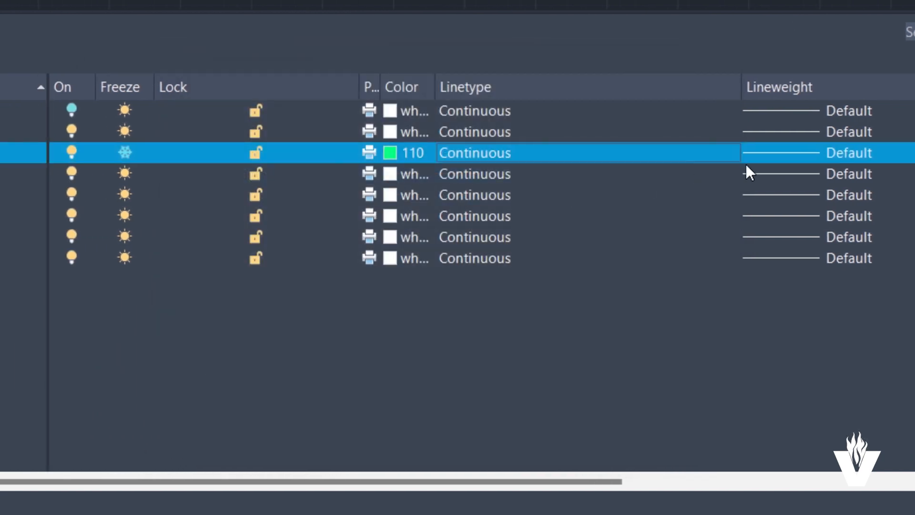
click(805, 153)
click(370, 176)
click(347, 396)
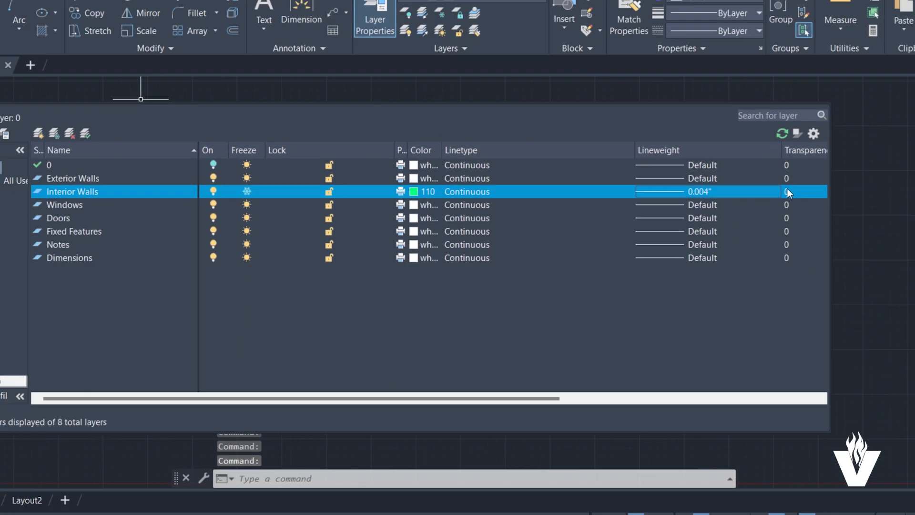
Step: Set the transparency of the Interior Walls layer to 10
click(784, 192)
click(526, 246)
click(384, 261)
click(396, 266)
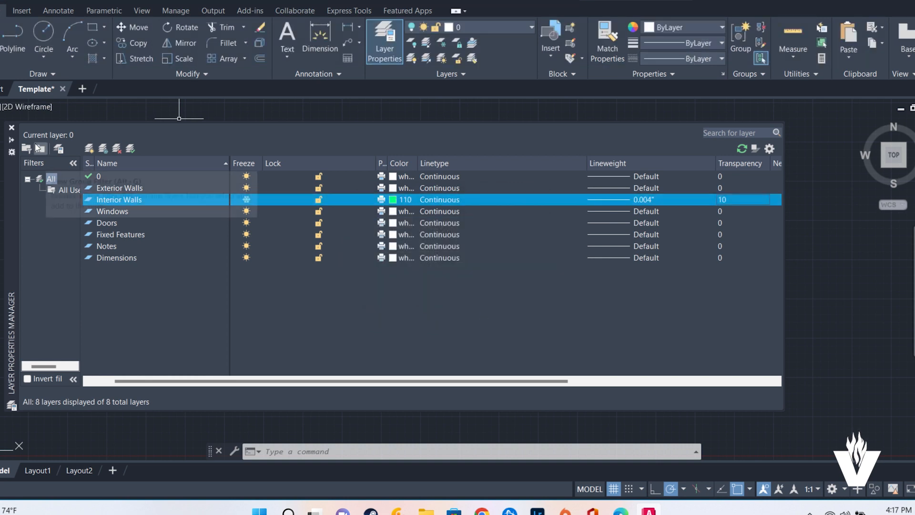